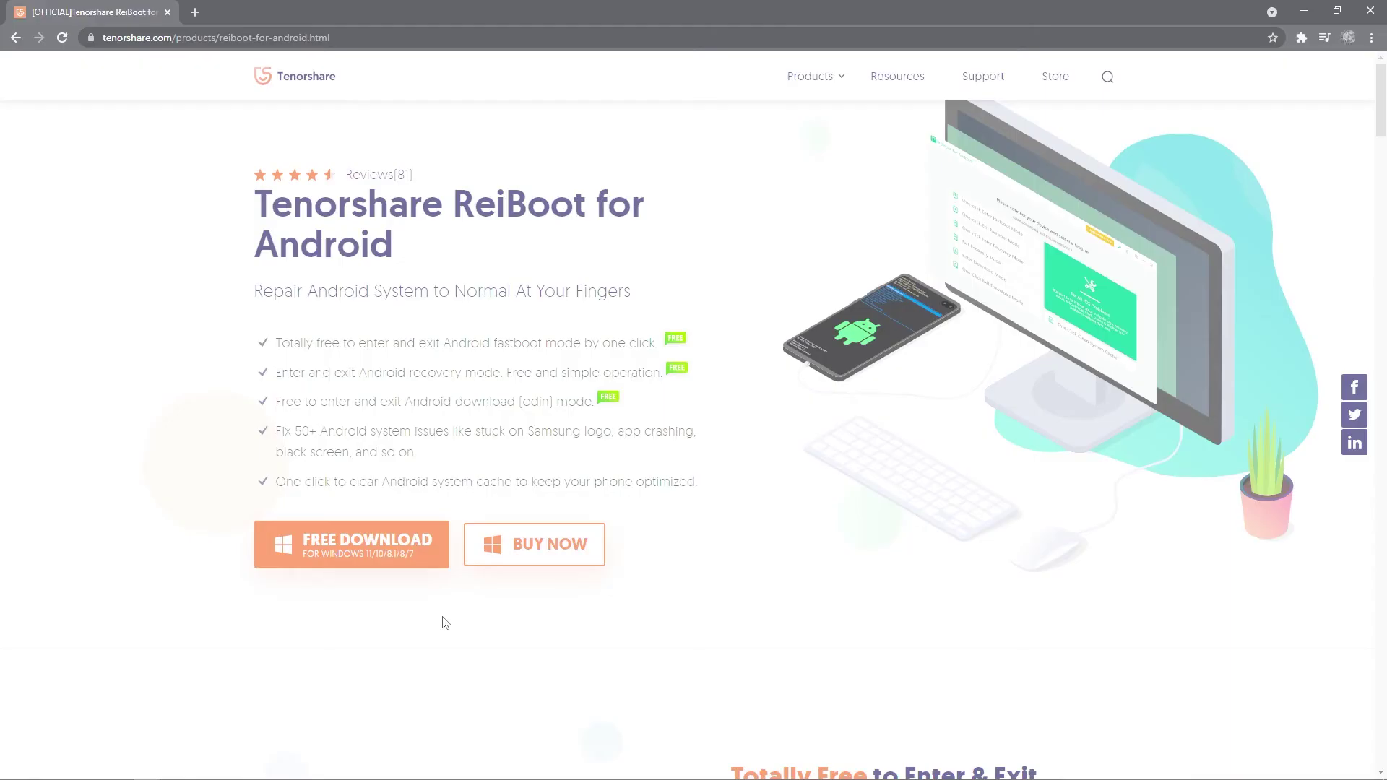
- Start the free ReiBoot for Android installer download from the product page
{"action": "left_click", "coordinate": [384, 542]}
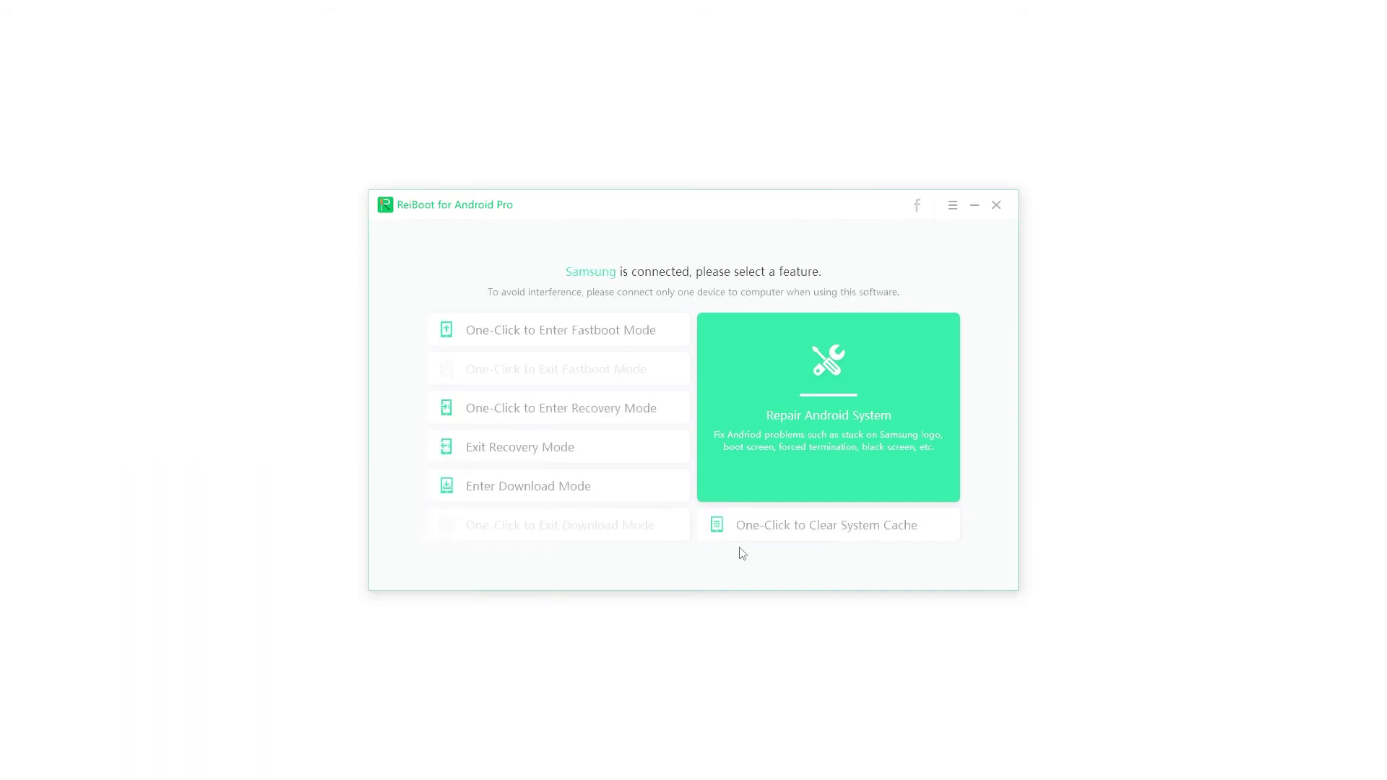
- Start Repair Android System and choose brand Samsung and series Galaxy A72
{"action": "left_click", "coordinate": [796, 432]}
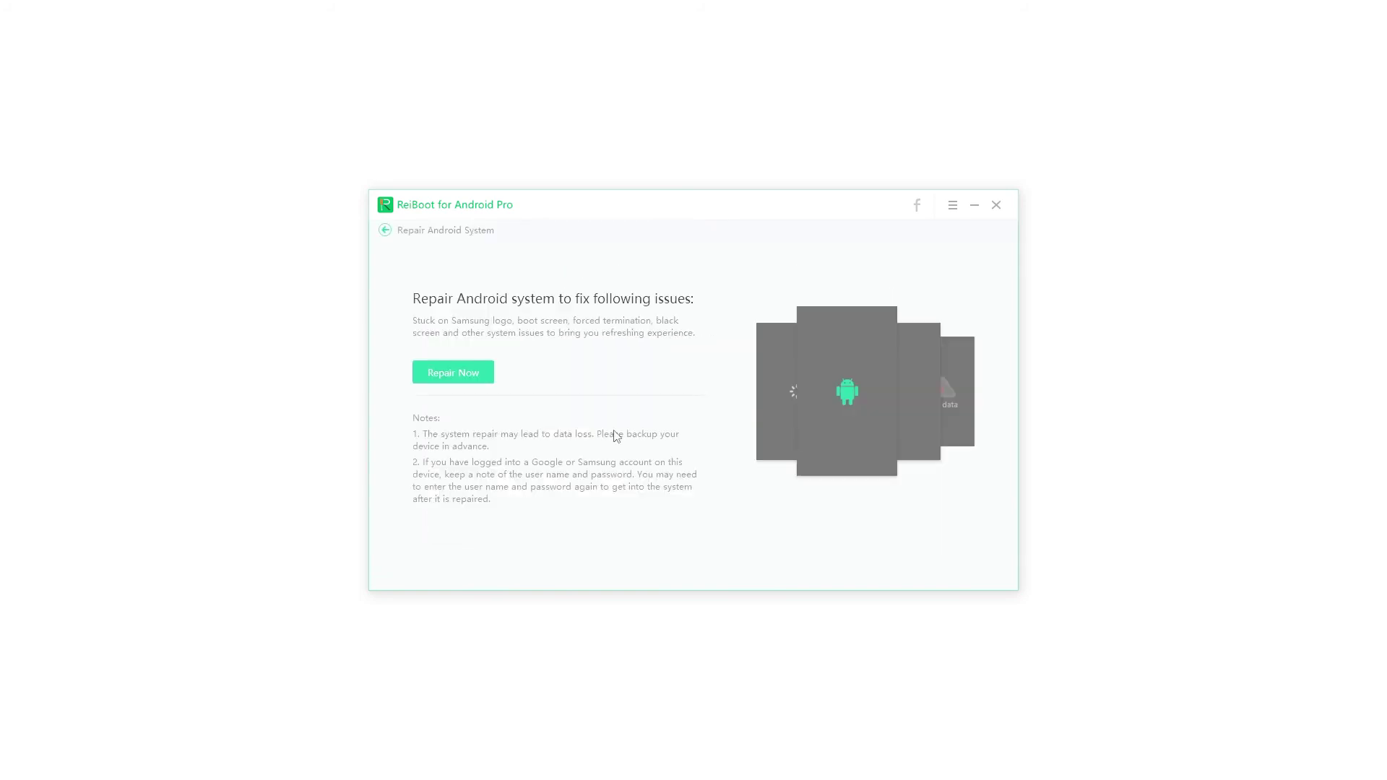
{"action": "left_click", "coordinate": [481, 376]}
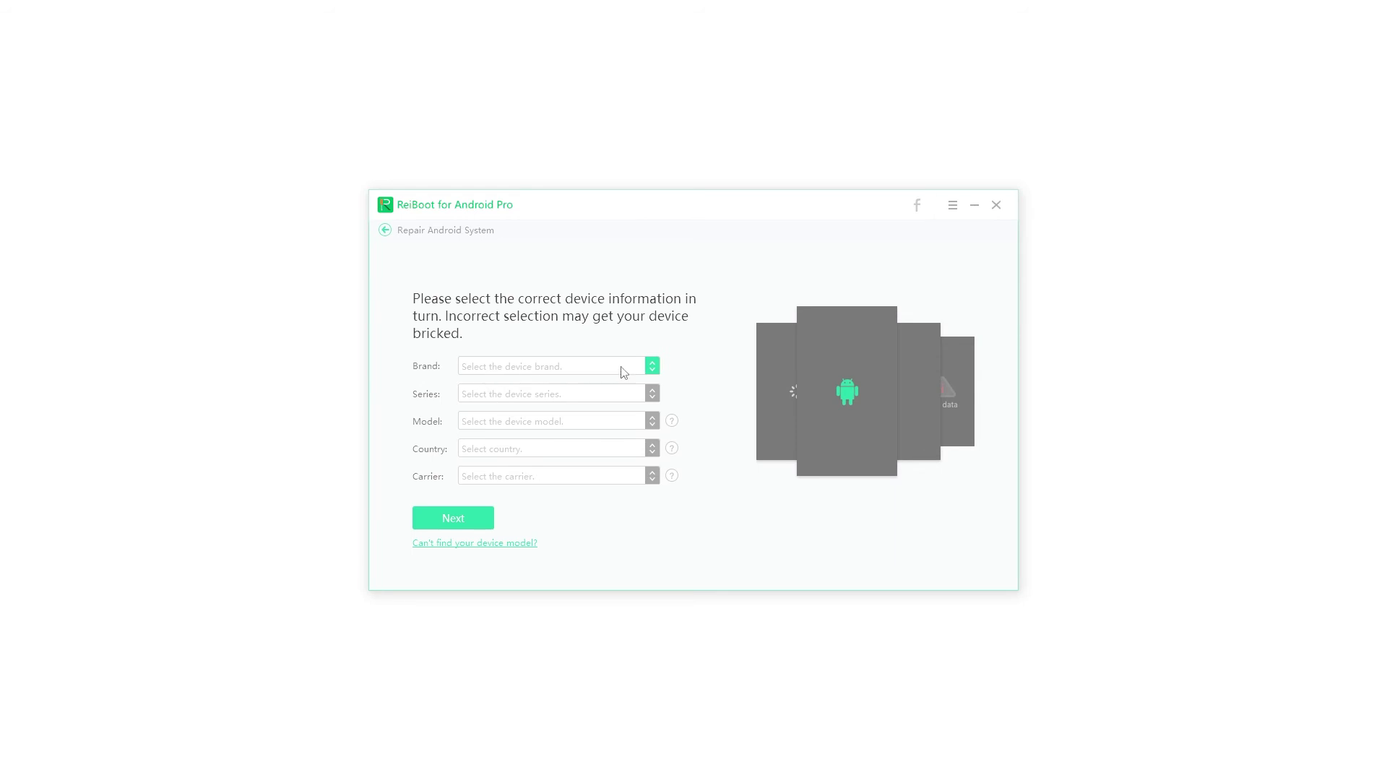
{"action": "left_click", "coordinate": [624, 368]}
{"action": "left_click", "coordinate": [506, 389]}
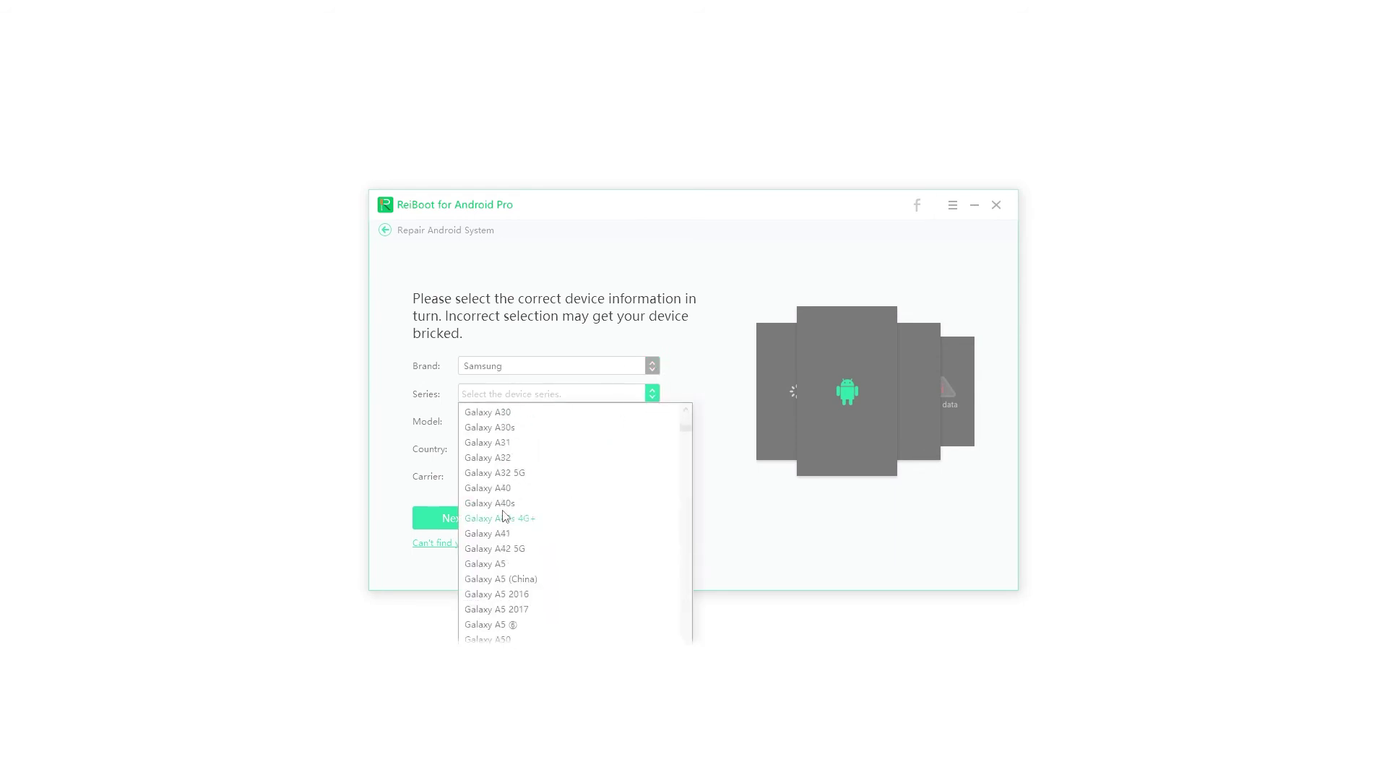
{"action": "scroll", "coordinate": [516, 534], "scroll_direction": "down", "scroll_amount": 5}
{"action": "left_click", "coordinate": [505, 610]}
- Choose model SM-A725F, country United Kingdom and carrier OPEN, then start the firmware download
{"action": "left_click", "coordinate": [652, 421]}
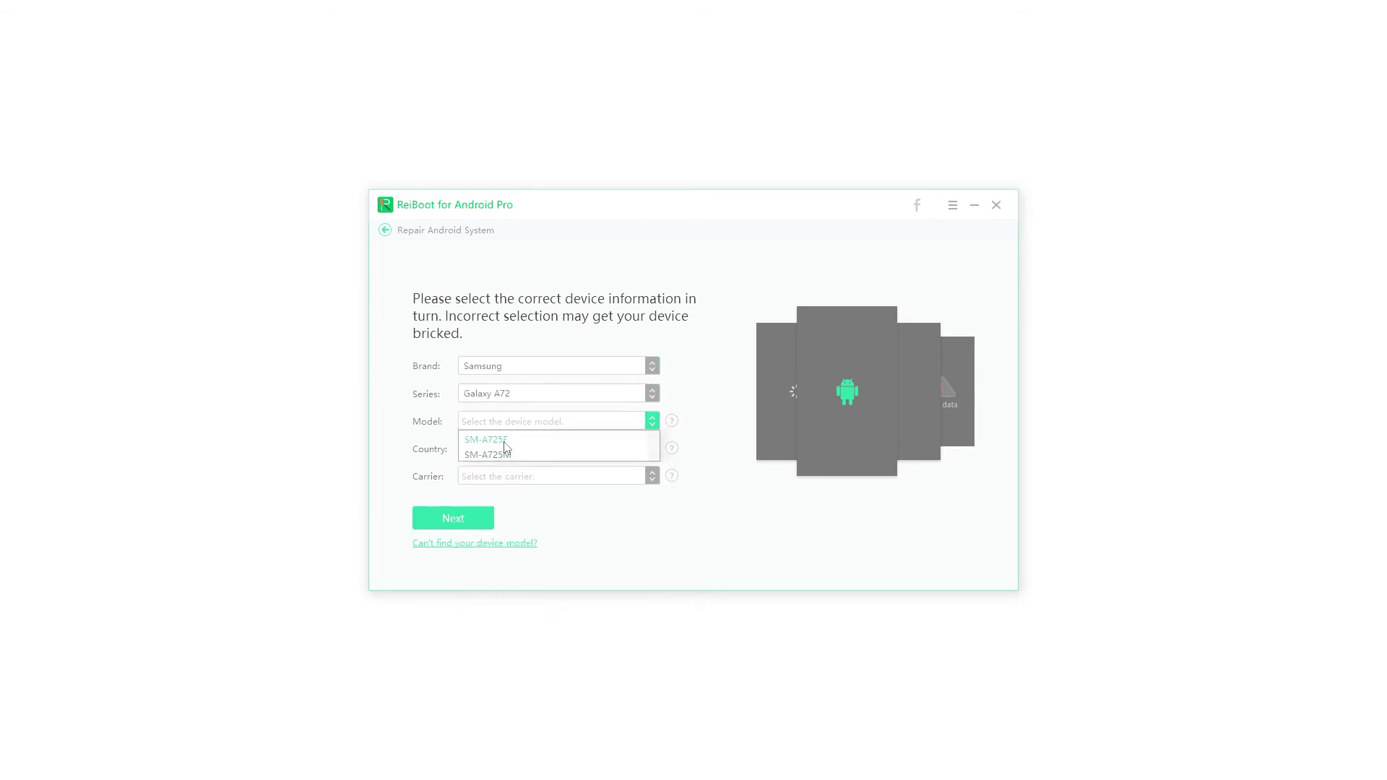
{"action": "left_click", "coordinate": [500, 449]}
{"action": "left_click", "coordinate": [651, 448]}
{"action": "scroll", "coordinate": [497, 620], "scroll_direction": "down", "scroll_amount": 5}
{"action": "scroll", "coordinate": [497, 619], "scroll_direction": "down", "scroll_amount": 5}
{"action": "left_click", "coordinate": [498, 622]}
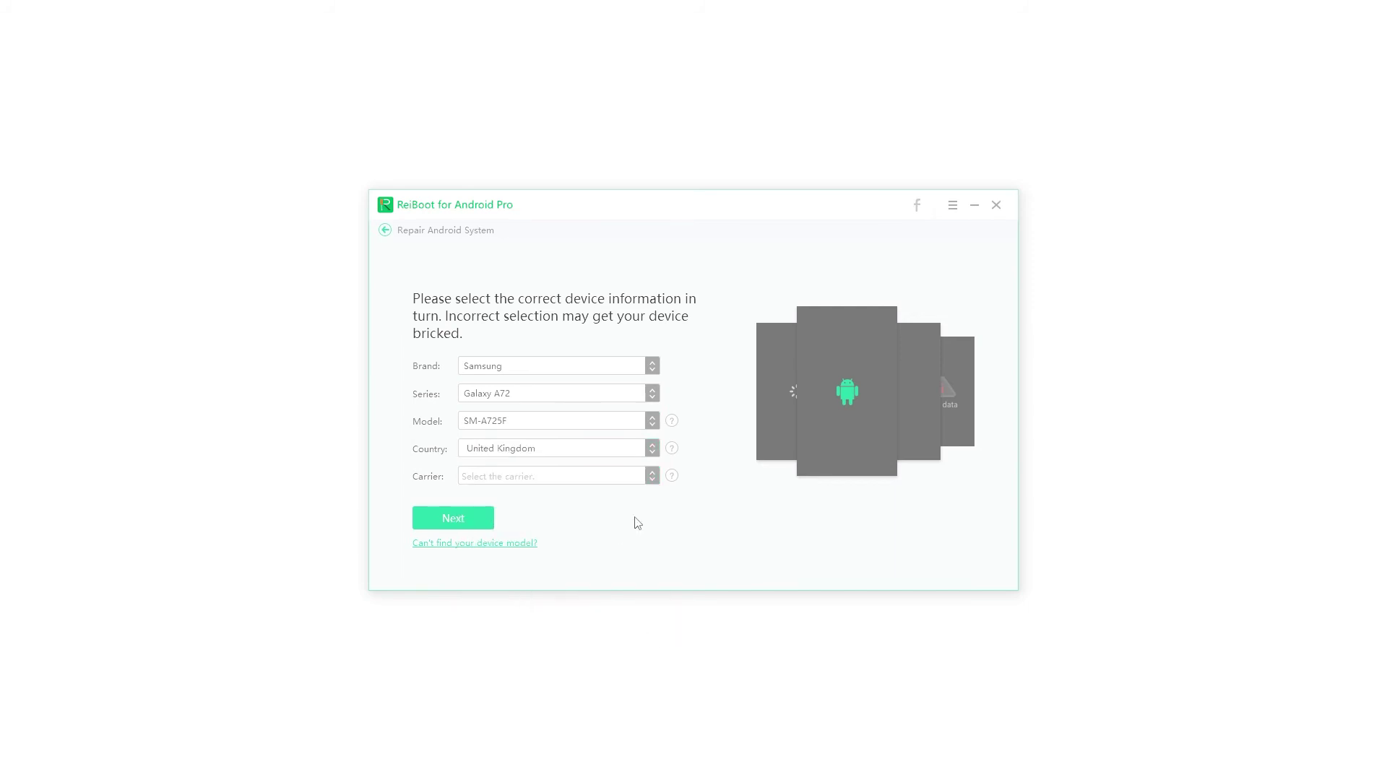
{"action": "left_click", "coordinate": [651, 476]}
{"action": "left_click", "coordinate": [480, 493]}
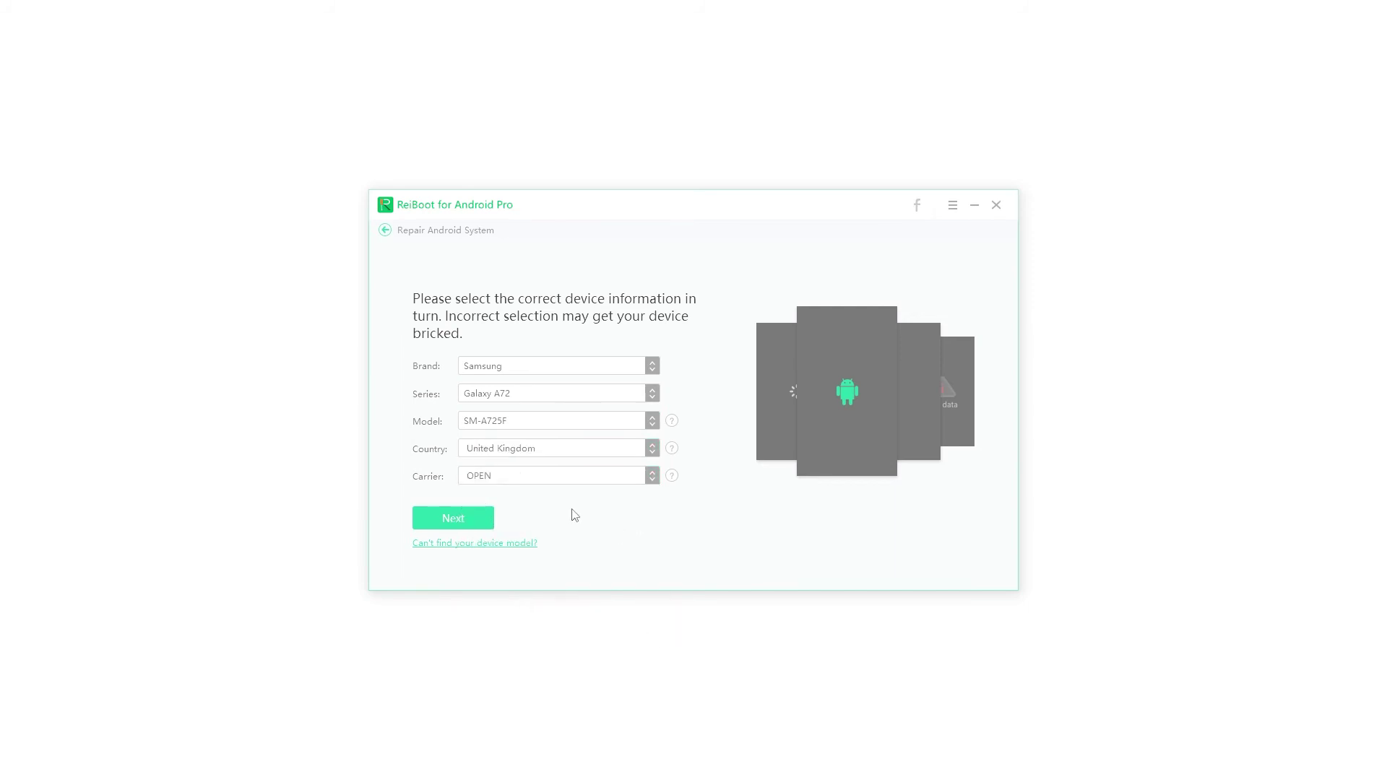
{"action": "left_click", "coordinate": [470, 522]}
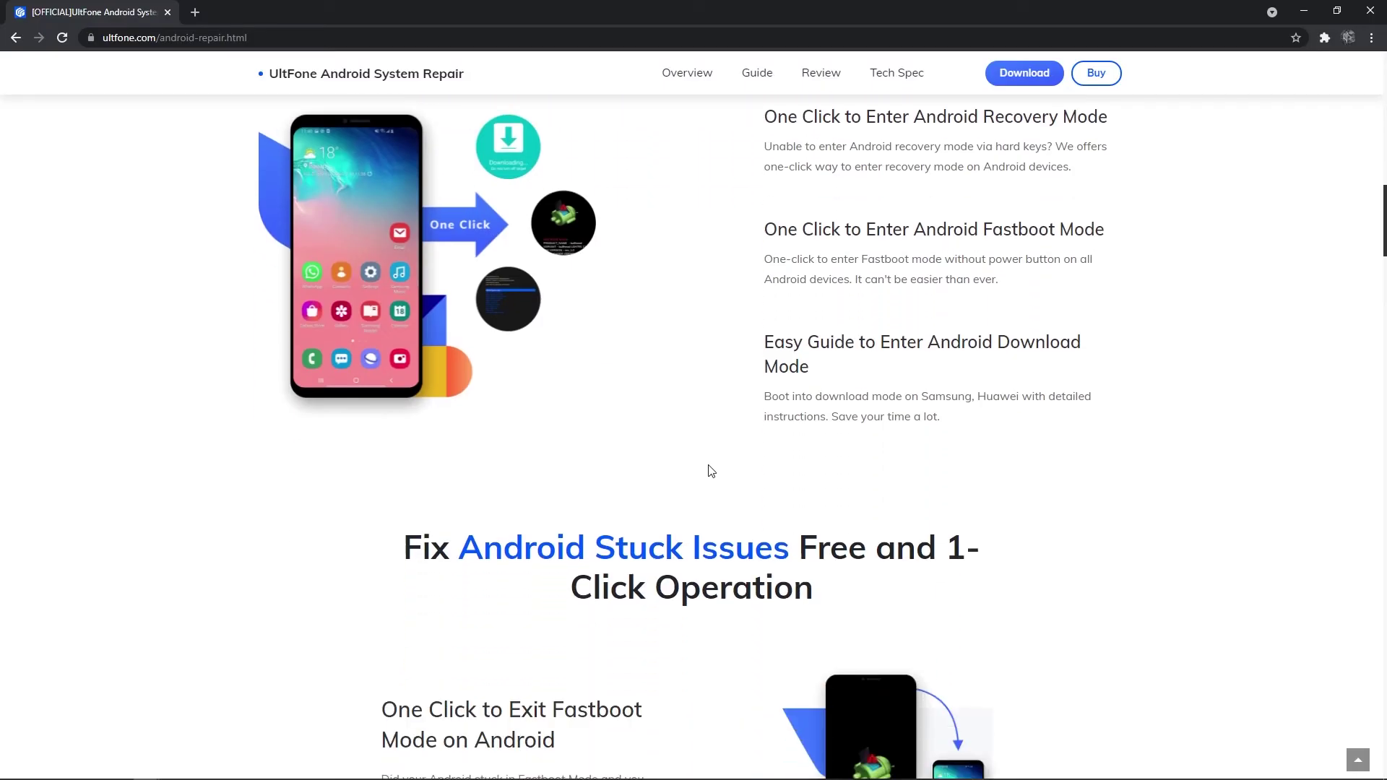
- Scroll the UltFone Android repair page down to the 1000+ Android Models Supported section
{"action": "scroll", "coordinate": [710, 471], "scroll_direction": "down", "scroll_amount": 2}
{"action": "scroll", "coordinate": [710, 471], "scroll_direction": "down", "scroll_amount": 3}
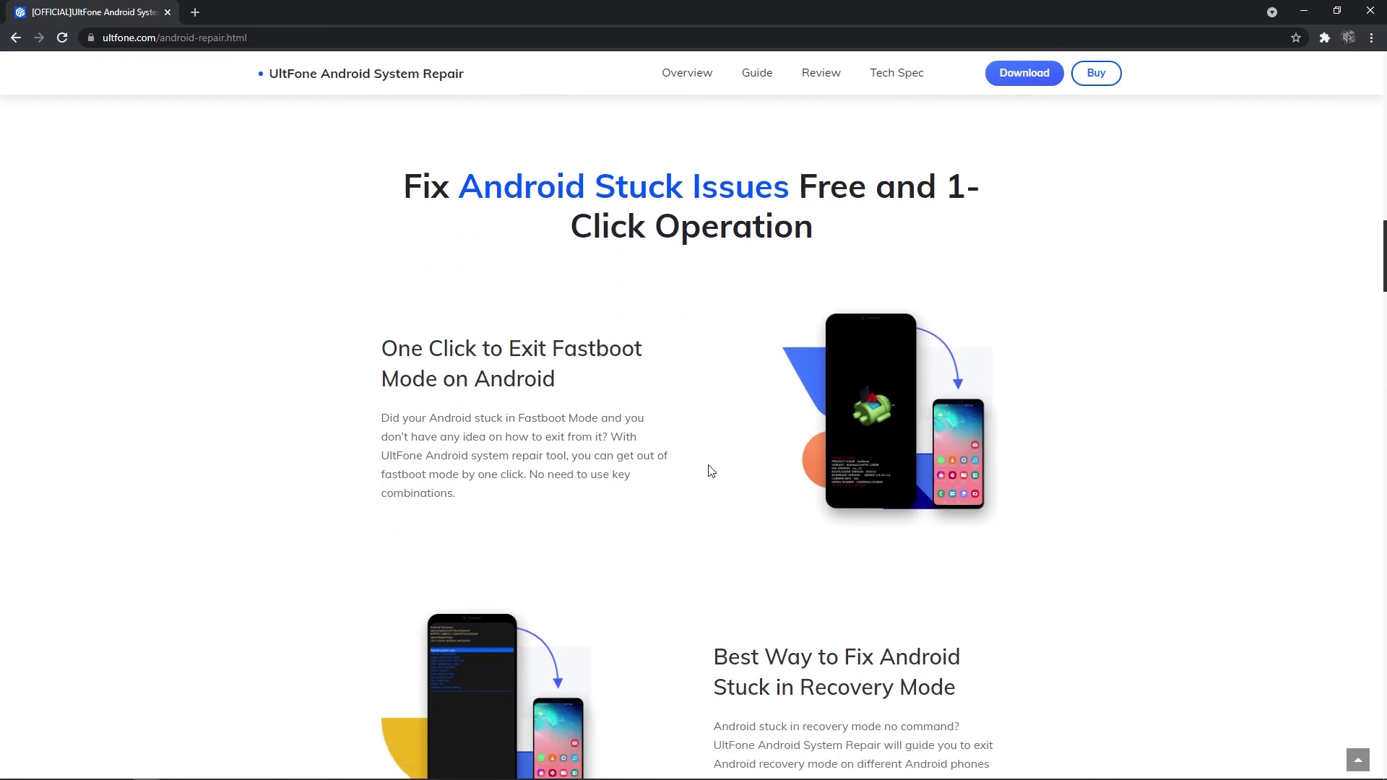
{"action": "scroll", "coordinate": [710, 471], "scroll_direction": "down", "scroll_amount": 2}
{"action": "scroll", "coordinate": [710, 471], "scroll_direction": "down", "scroll_amount": 3}
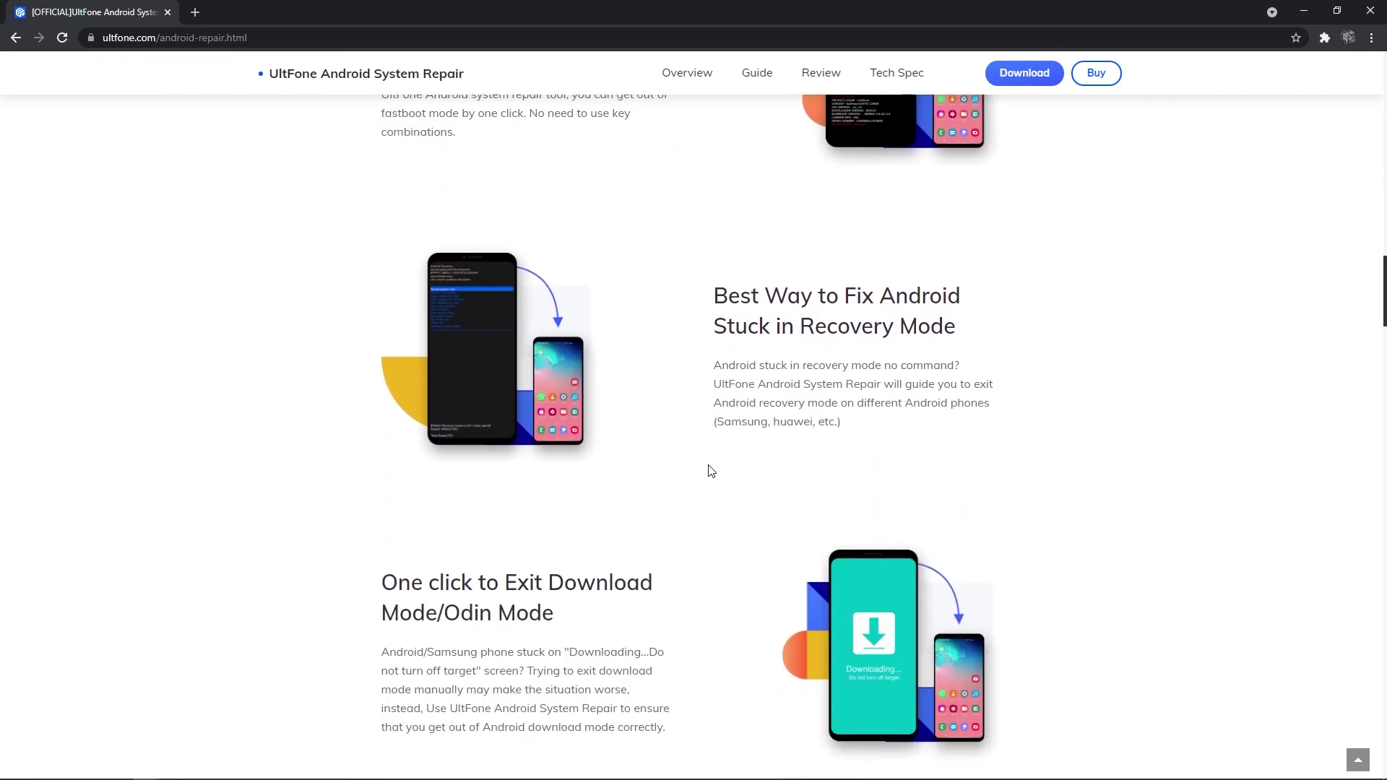
{"action": "scroll", "coordinate": [710, 471], "scroll_direction": "down", "scroll_amount": 3}
{"action": "scroll", "coordinate": [710, 471], "scroll_direction": "down", "scroll_amount": 3}
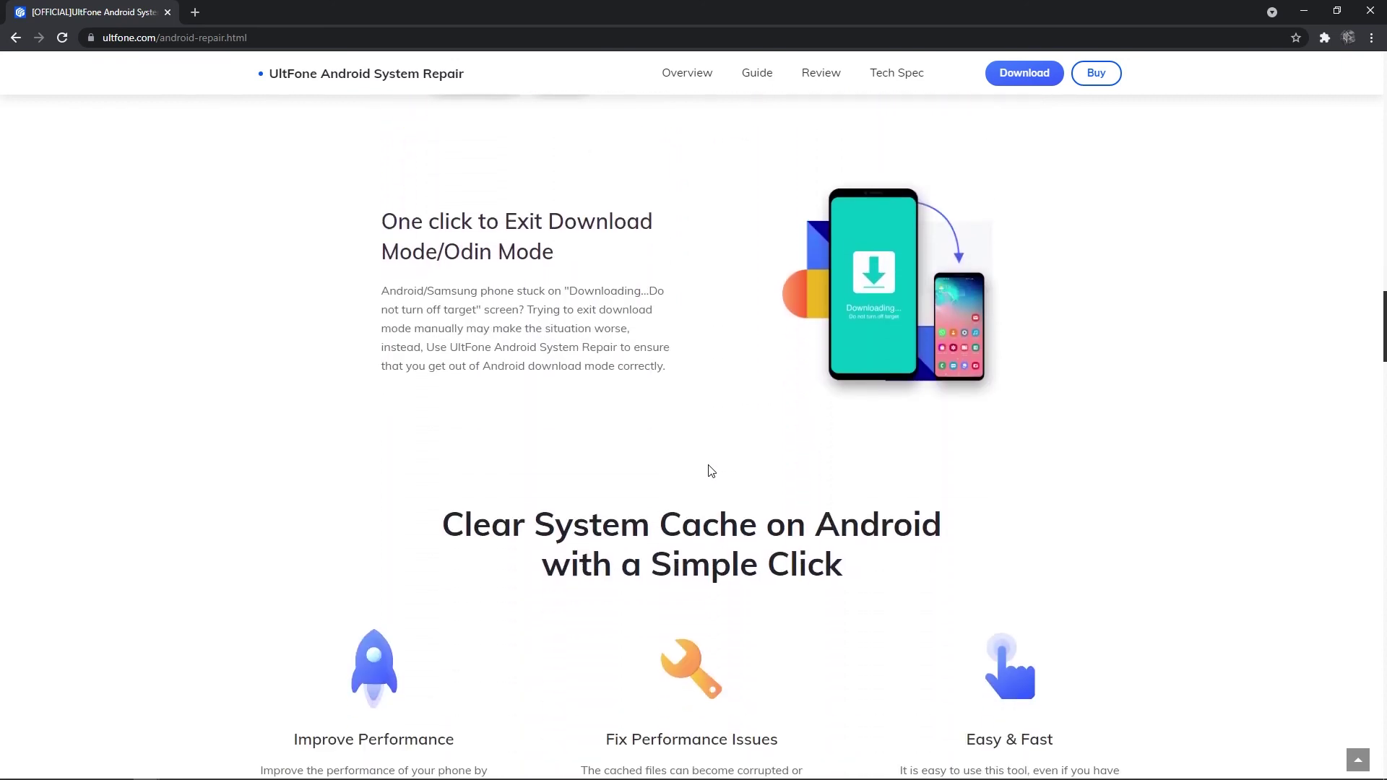
{"action": "scroll", "coordinate": [710, 471], "scroll_direction": "down", "scroll_amount": 2}
{"action": "scroll", "coordinate": [710, 471], "scroll_direction": "down", "scroll_amount": 1}
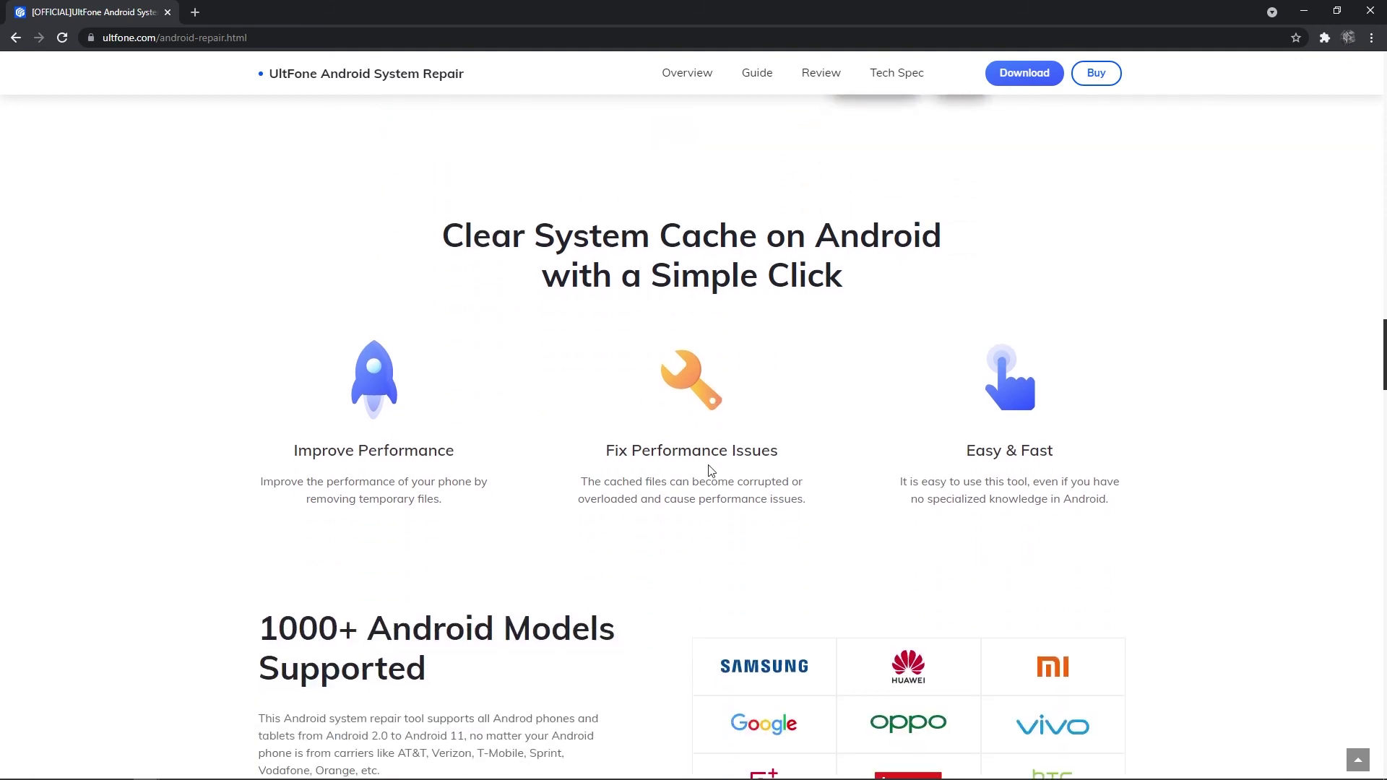
{"action": "scroll", "coordinate": [710, 471], "scroll_direction": "down", "scroll_amount": 1}
{"action": "scroll", "coordinate": [710, 471], "scroll_direction": "down", "scroll_amount": 2}
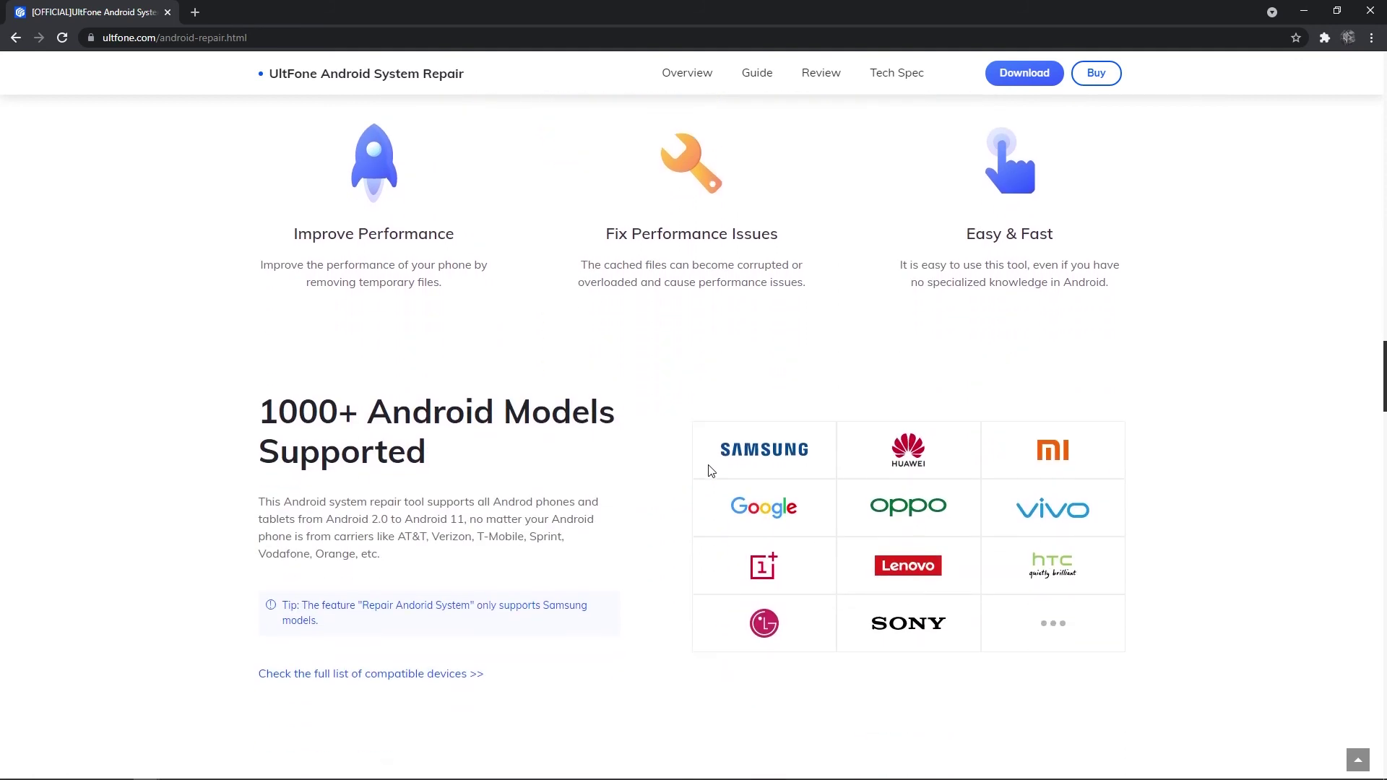